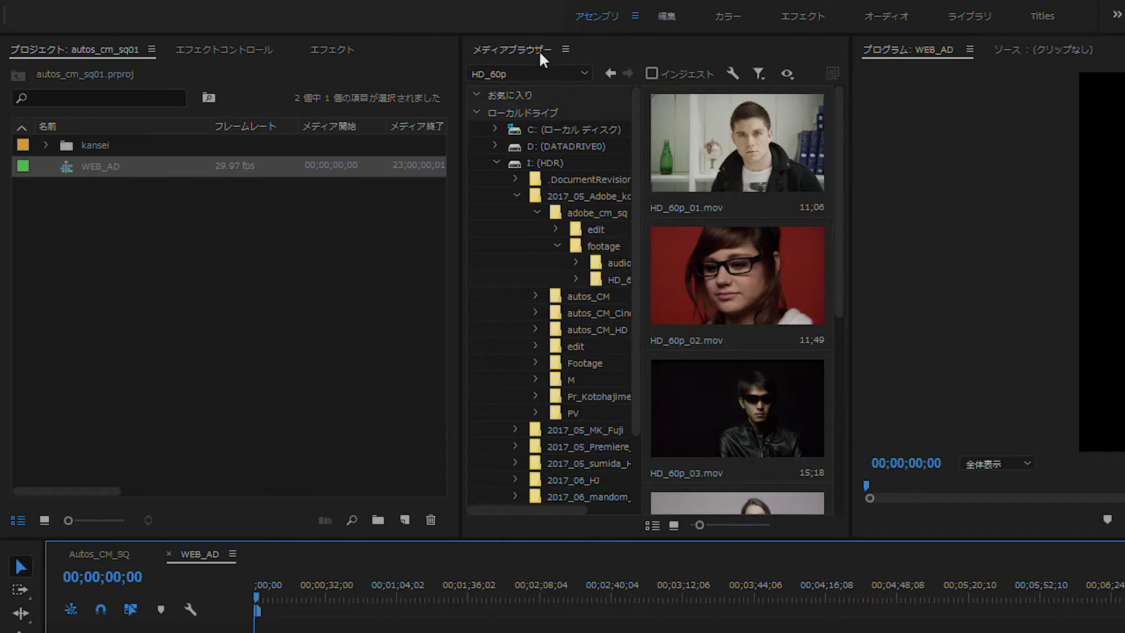
Import HD_60p_01.mov from the Media Browser into the project
left_click(838, 152)
mouse_move(838, 156)
left_mouse_down()
mouse_move(852, 187)
mouse_move(854, 154)
left_mouse_up()
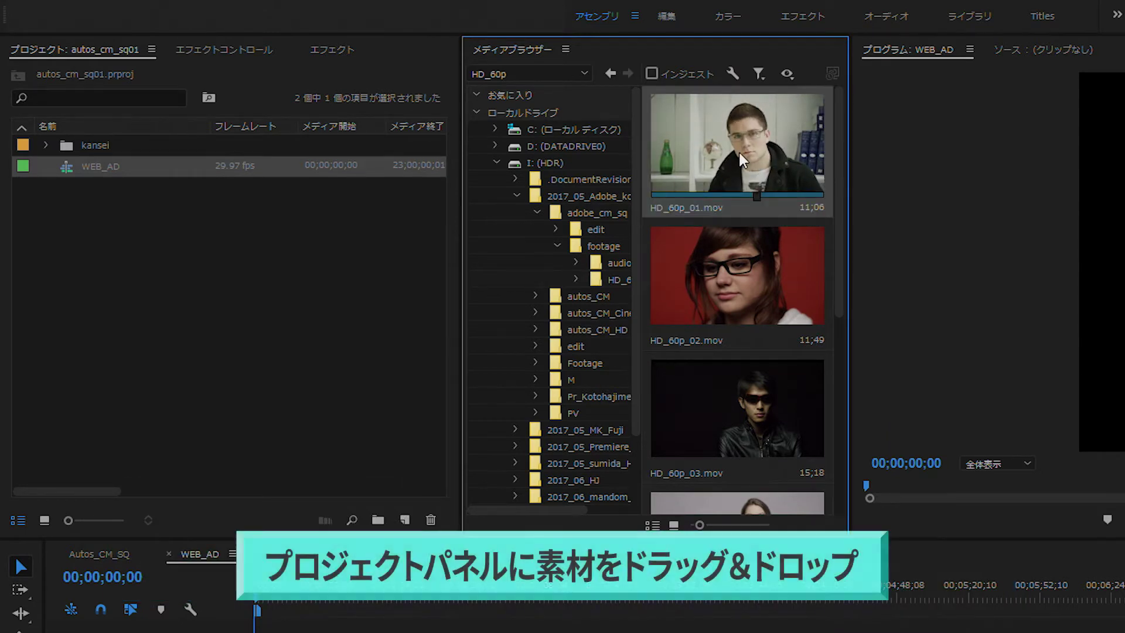
left_click_drag(737, 143, 219, 345)
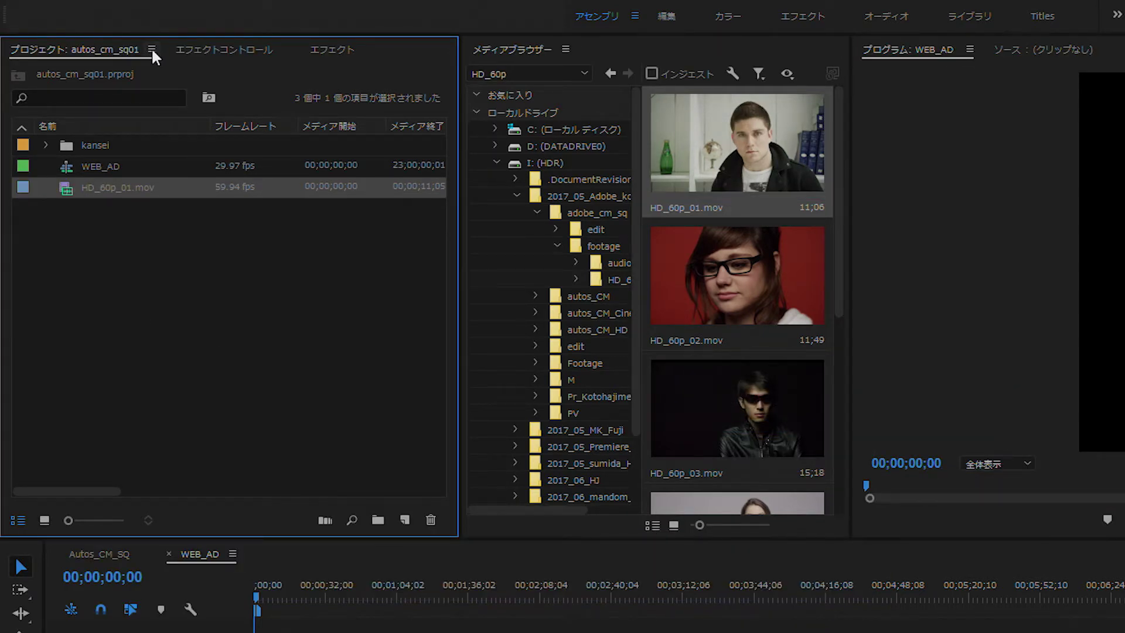
left_click(151, 49)
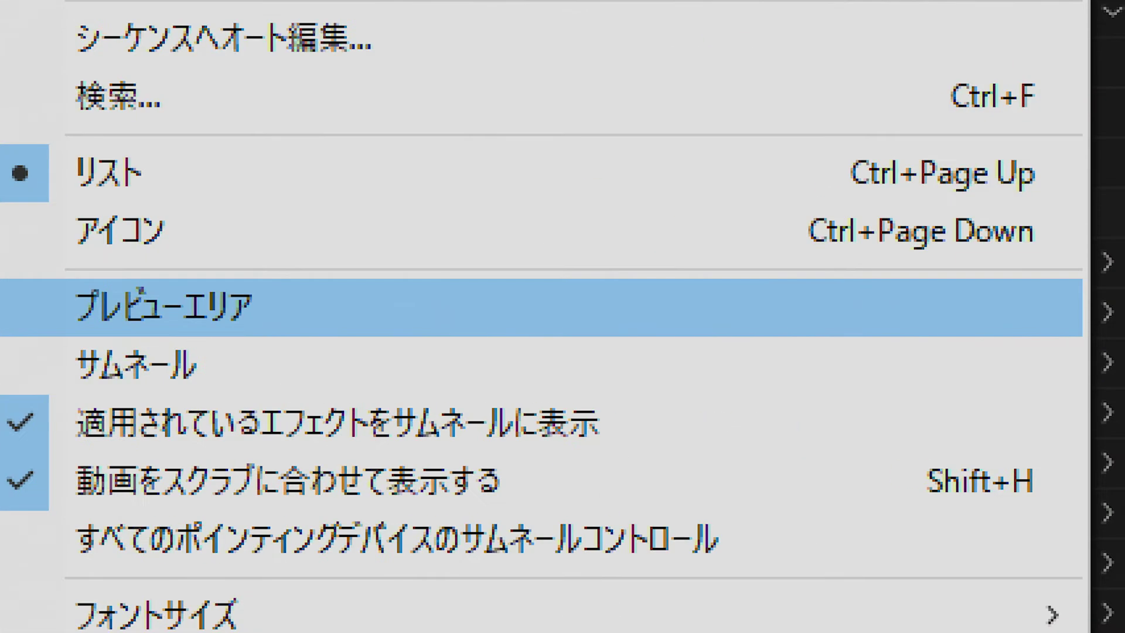
Turn on the Project panel preview area and import clips HD_60p_02 through HD_60p_06.mov
left_click(232, 351)
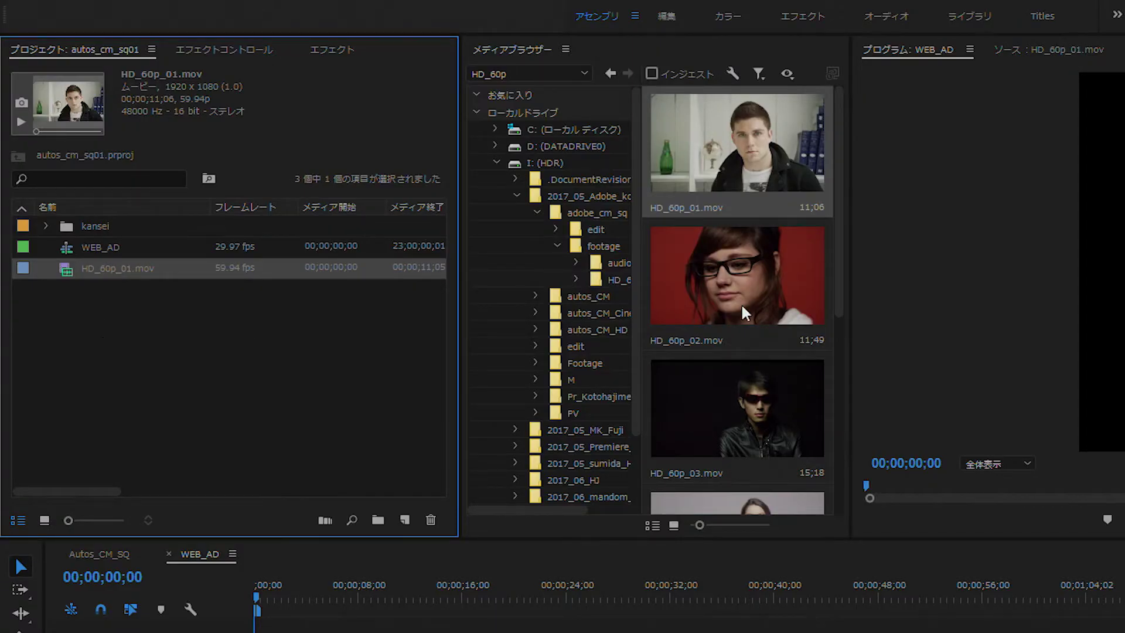
left_click(838, 252)
left_click_drag(834, 242, 835, 456)
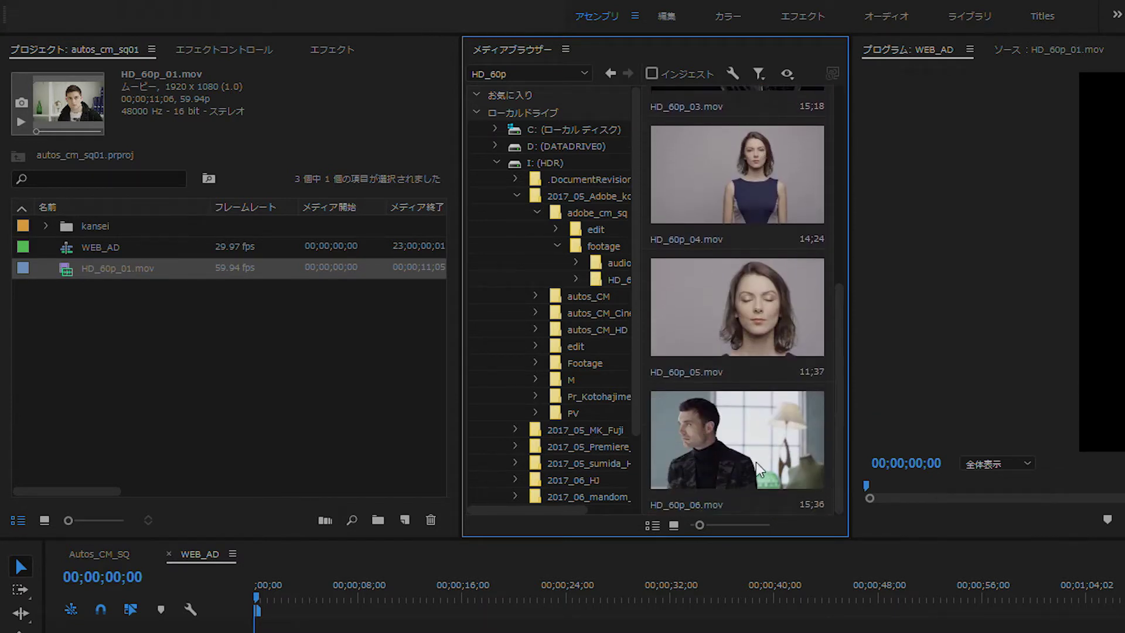
left_click_drag(740, 378, 215, 399)
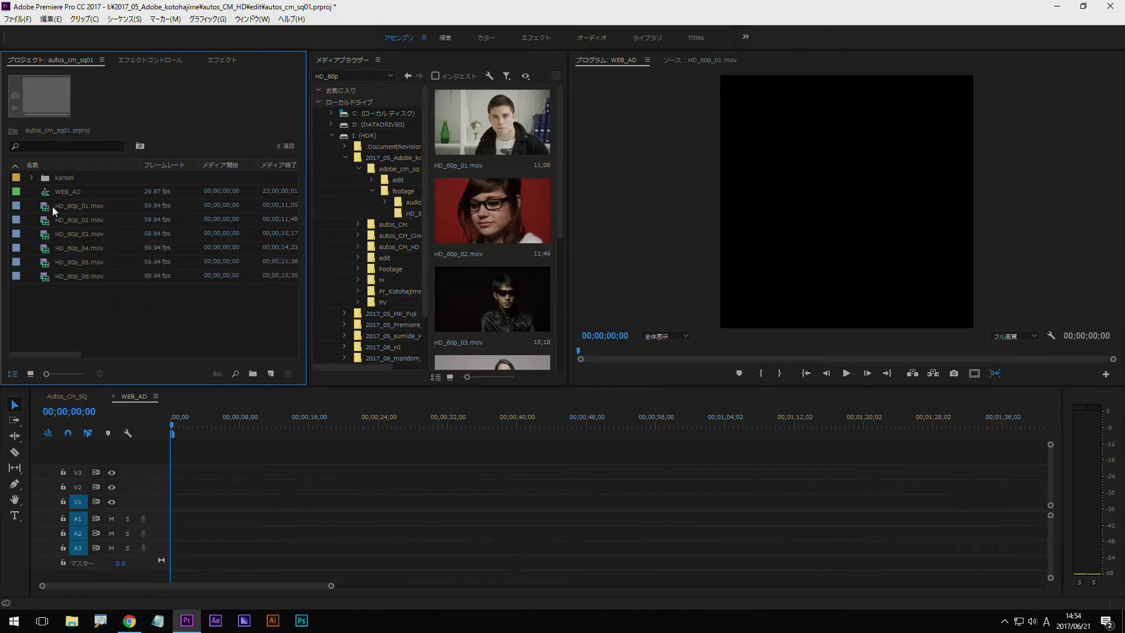
Load HD_60p_01.mov in the Source monitor and mark In 00;00;03;24, Out 00;00;06;28
left_click(66, 209)
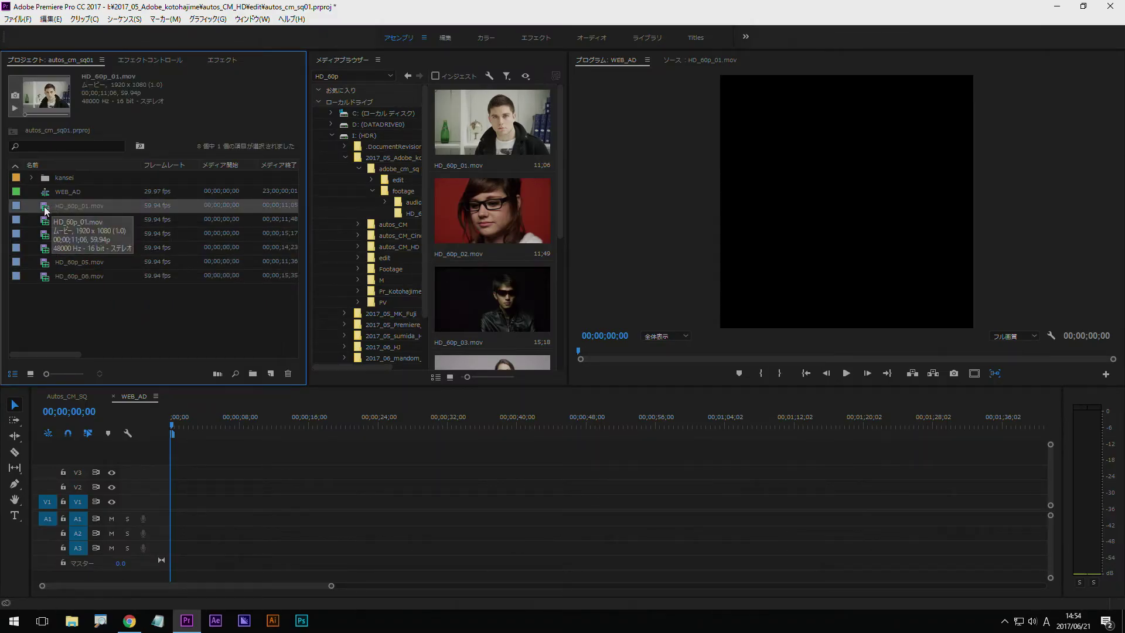
double_click(46, 211)
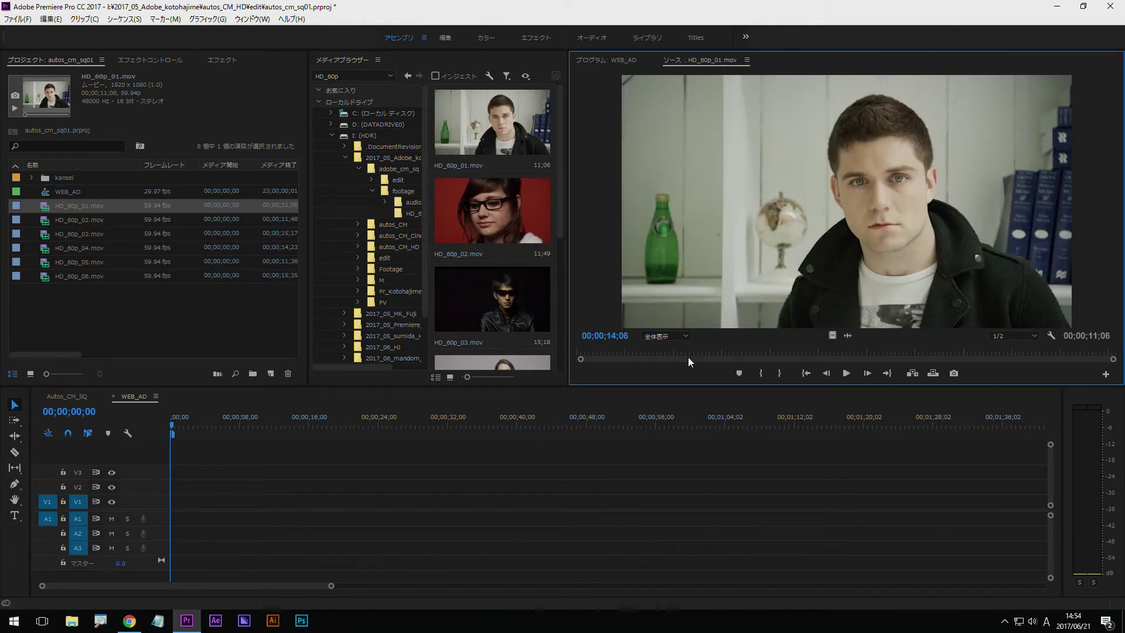
mouse_move(678, 354)
left_mouse_down()
mouse_move(792, 352)
mouse_move(743, 352)
left_mouse_up()
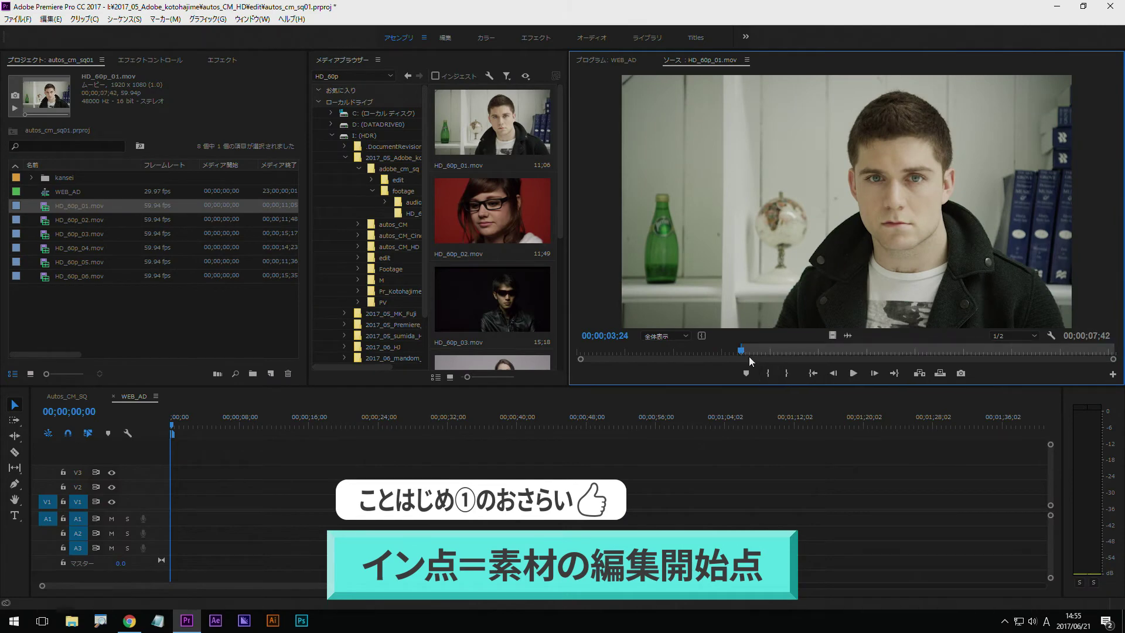
left_click_drag(743, 354, 892, 353)
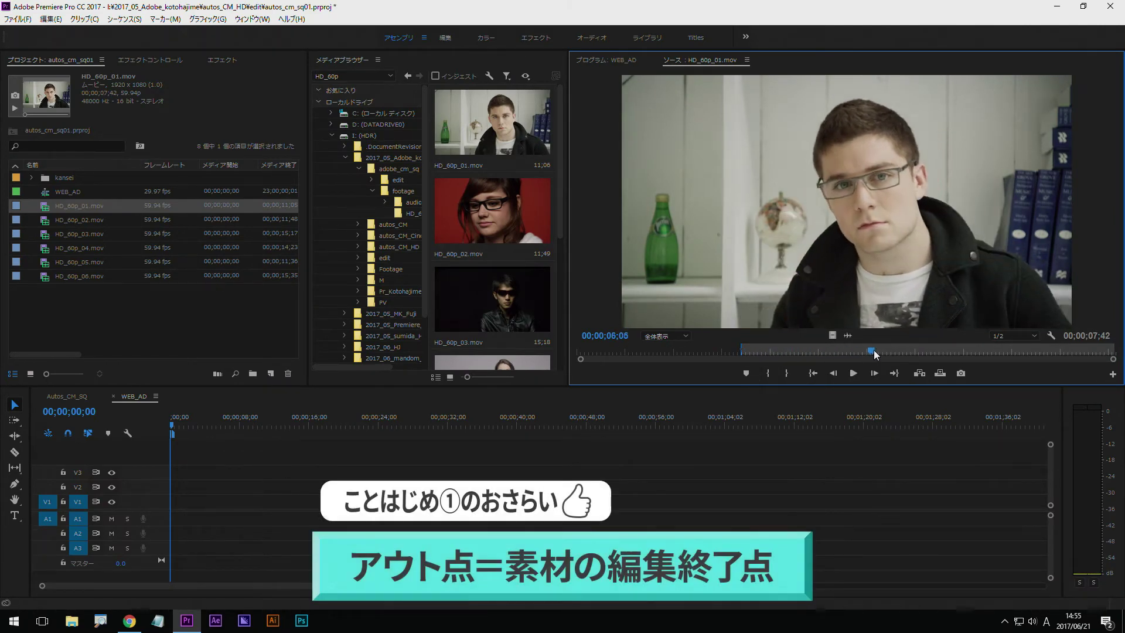
left_click(787, 373)
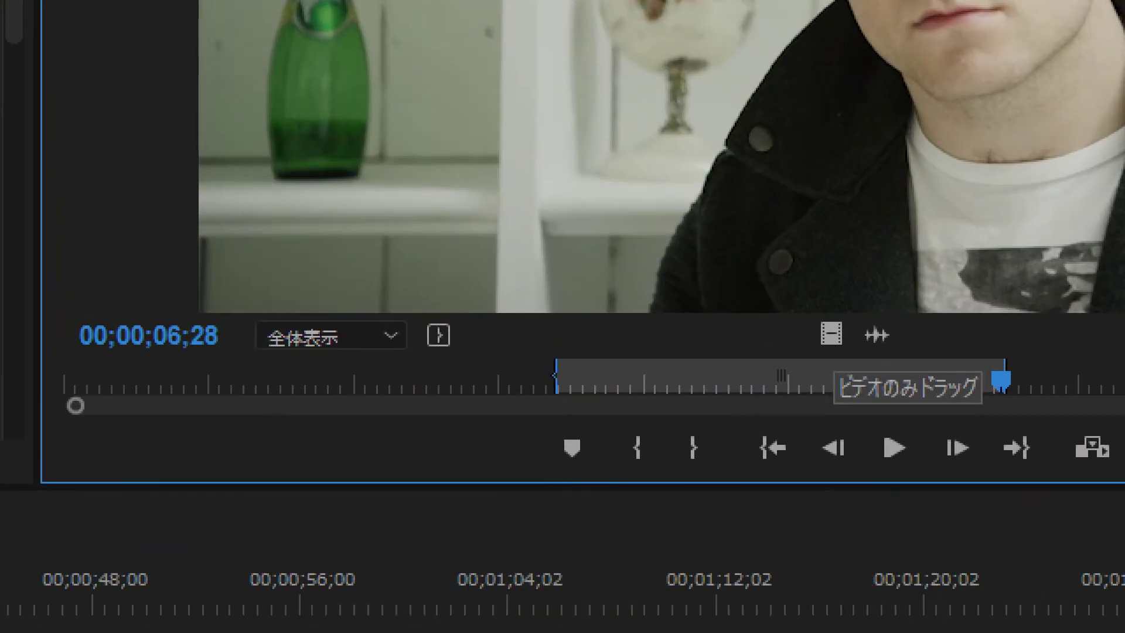
Place only the trimmed video at the start of V1, keeping existing sequence settings
left_click_drag(831, 335, 183, 488)
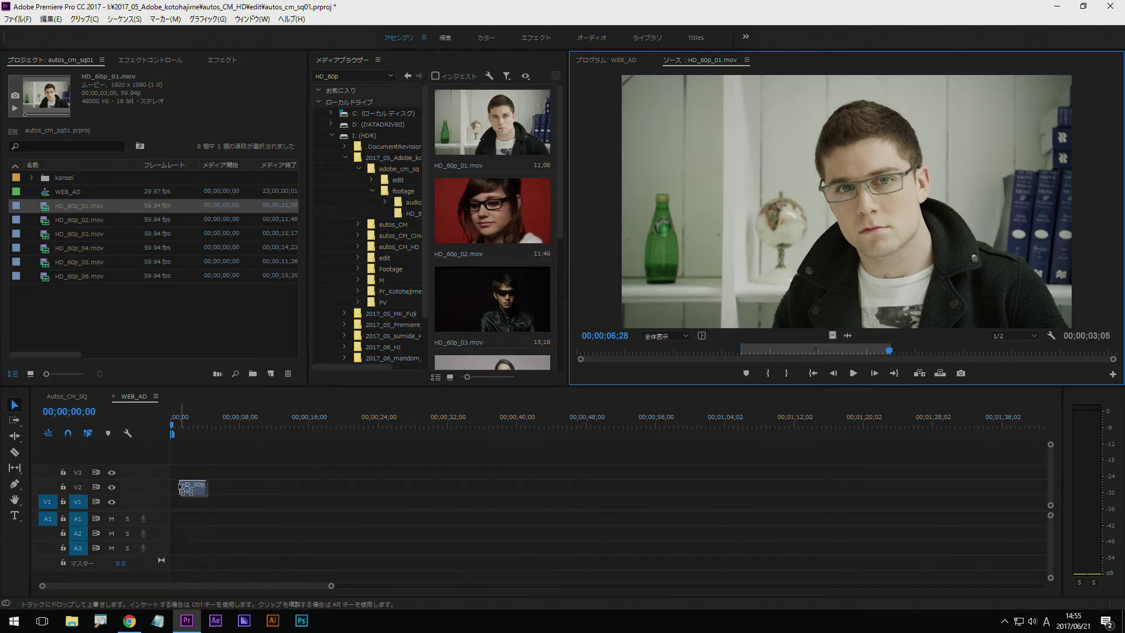
left_click_drag(182, 488, 166, 497)
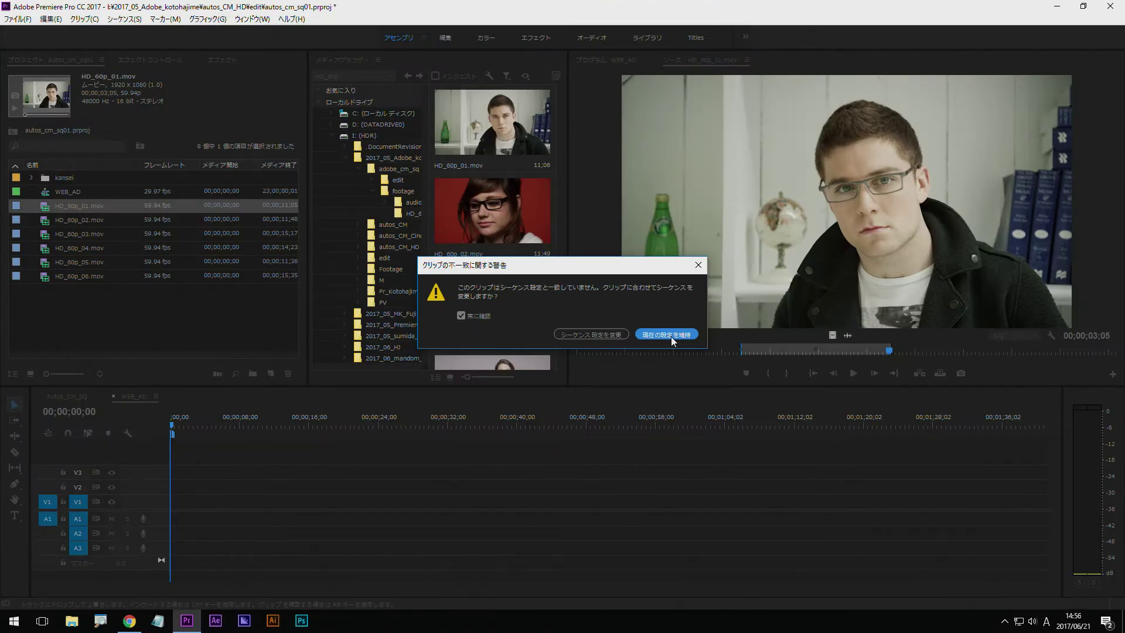
left_click(671, 336)
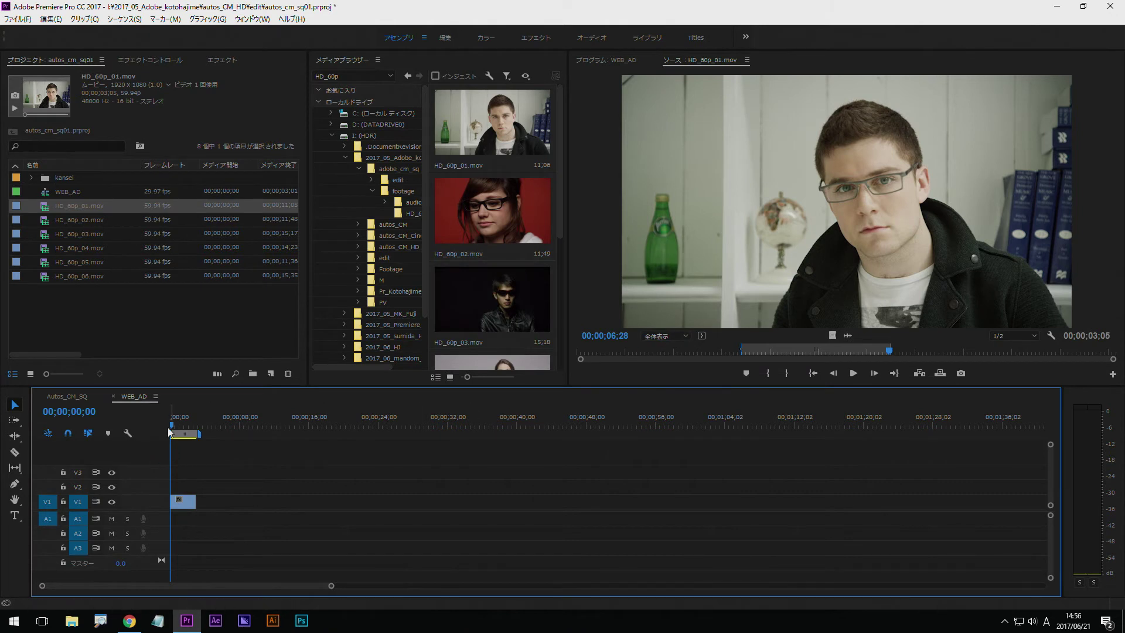
left_click(170, 433)
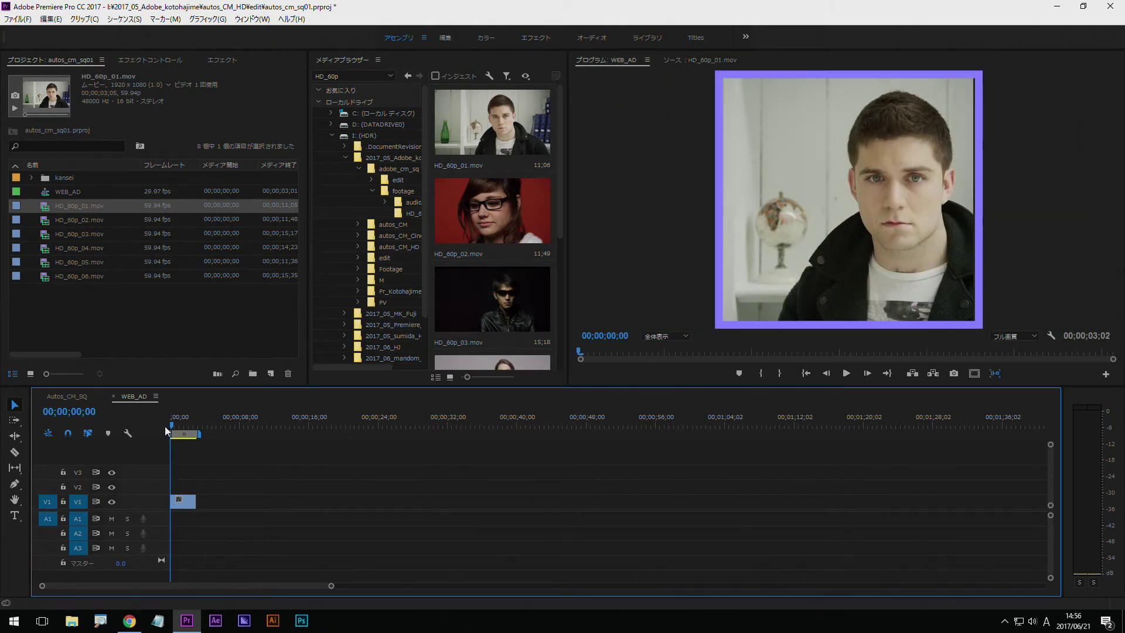
left_click_drag(331, 586, 203, 587)
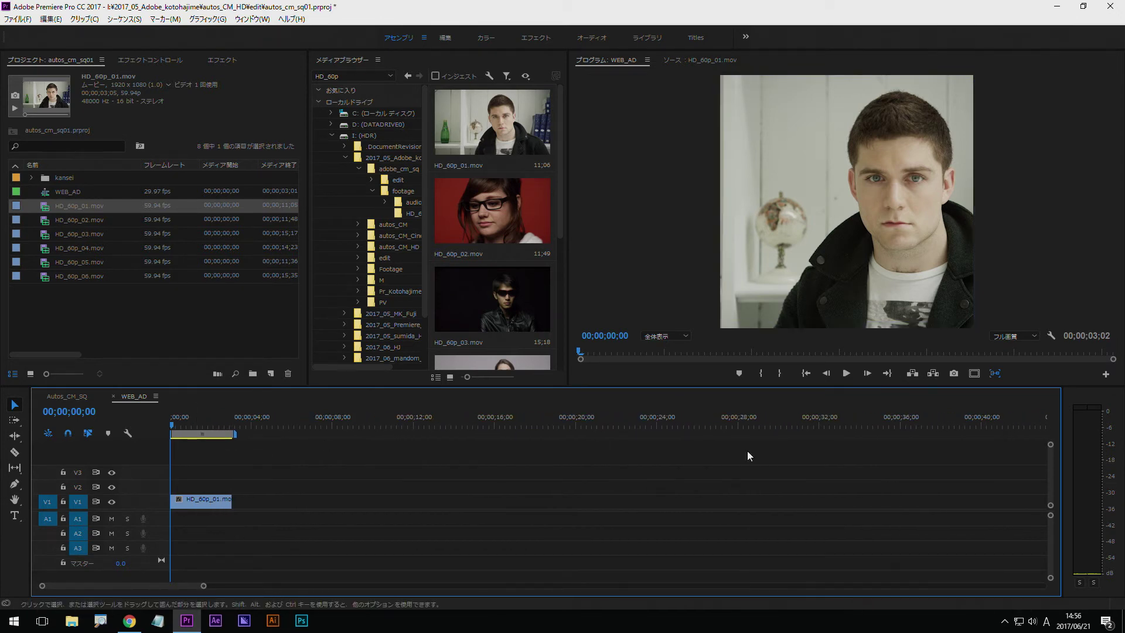
left_click(847, 375)
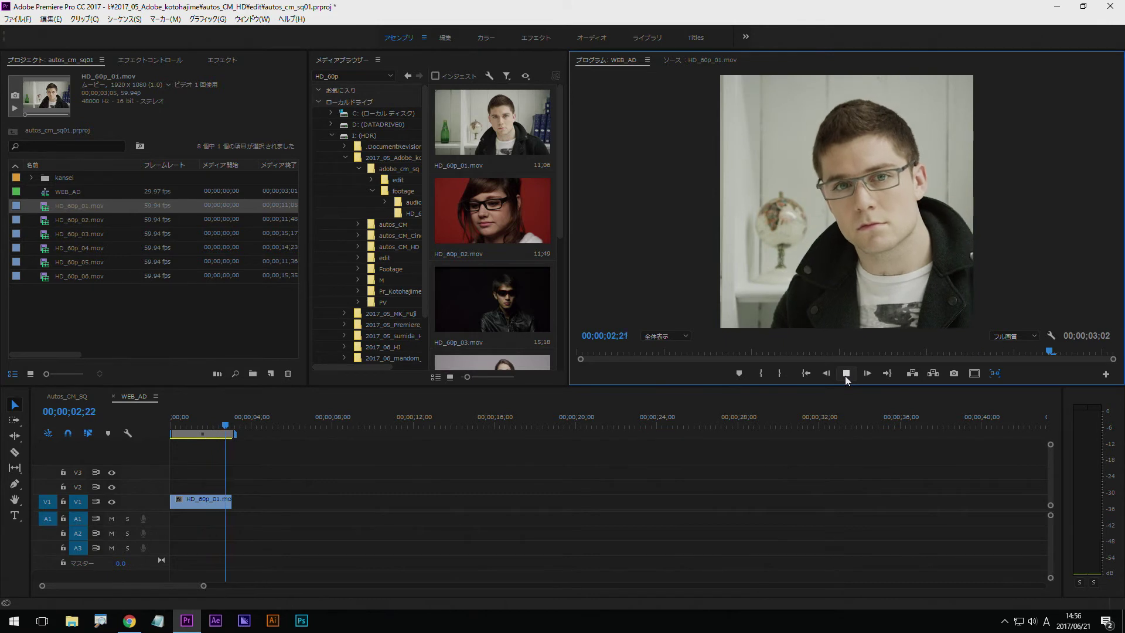
left_click(171, 423)
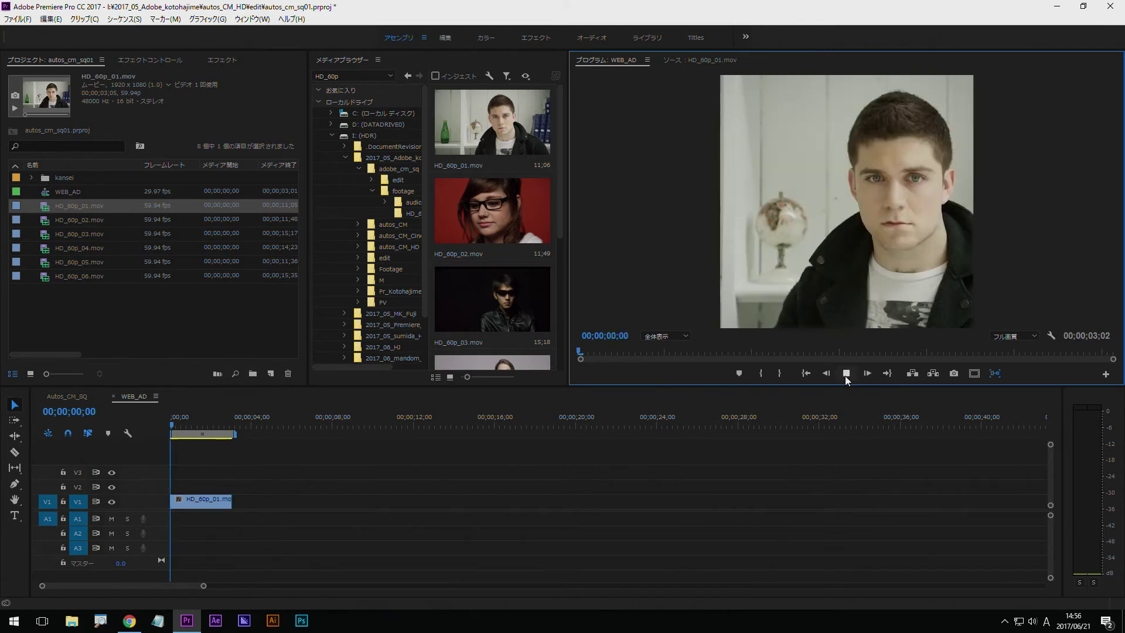
left_click(216, 426)
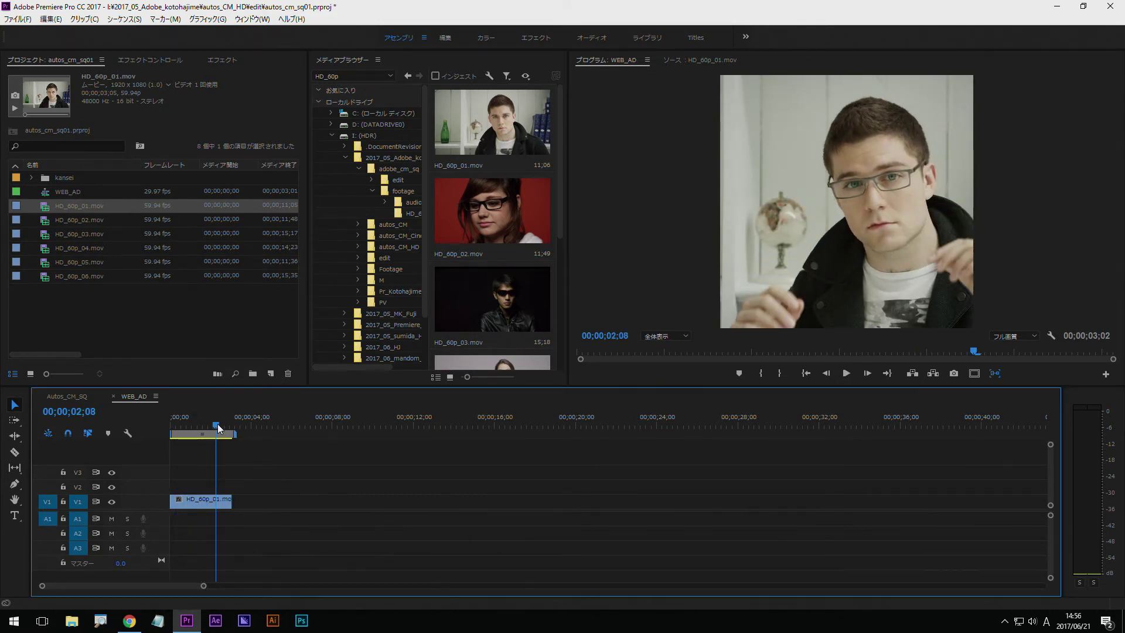
left_click_drag(216, 426, 151, 434)
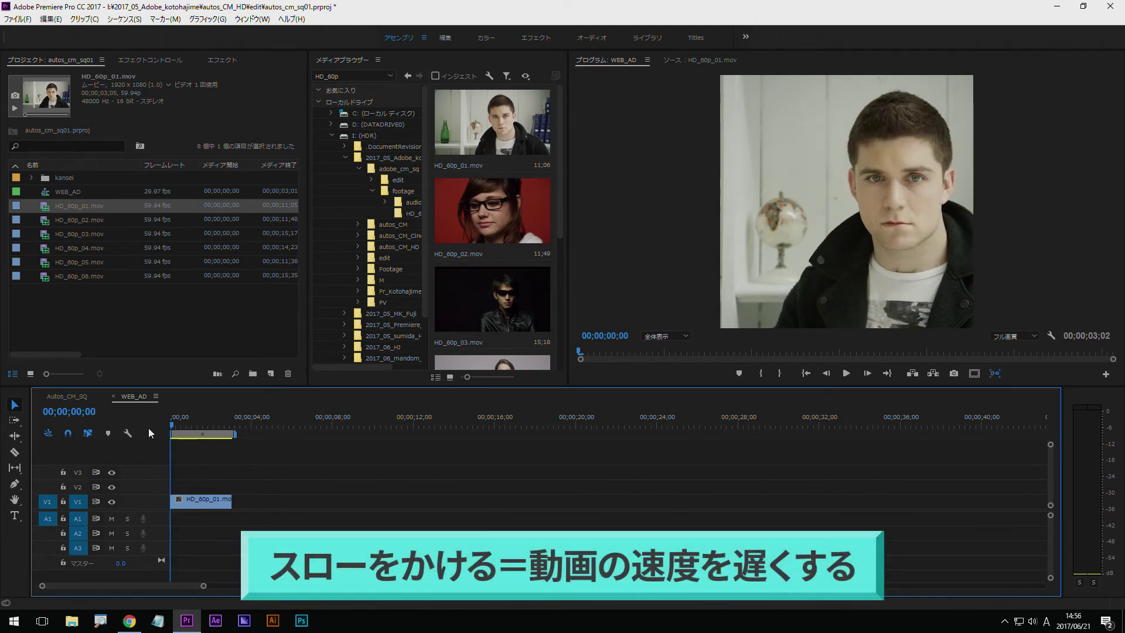
left_click(209, 507)
Set the V1 clip's speed to 50%, making it run 00;00;06;04
right_click(209, 509)
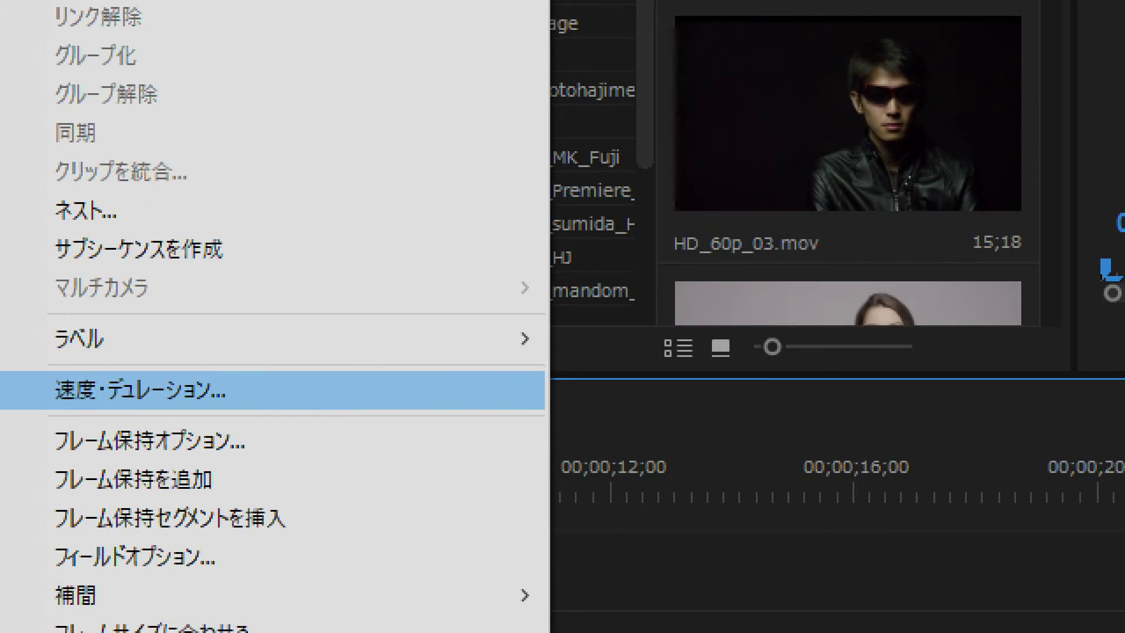
left_click(140, 390)
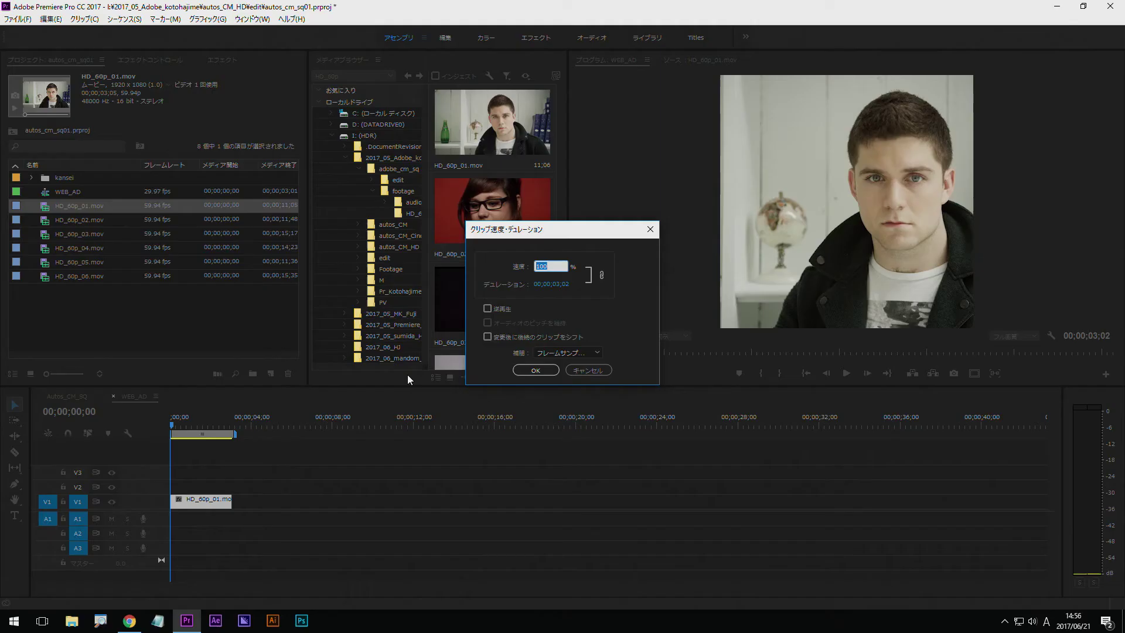
type("50")
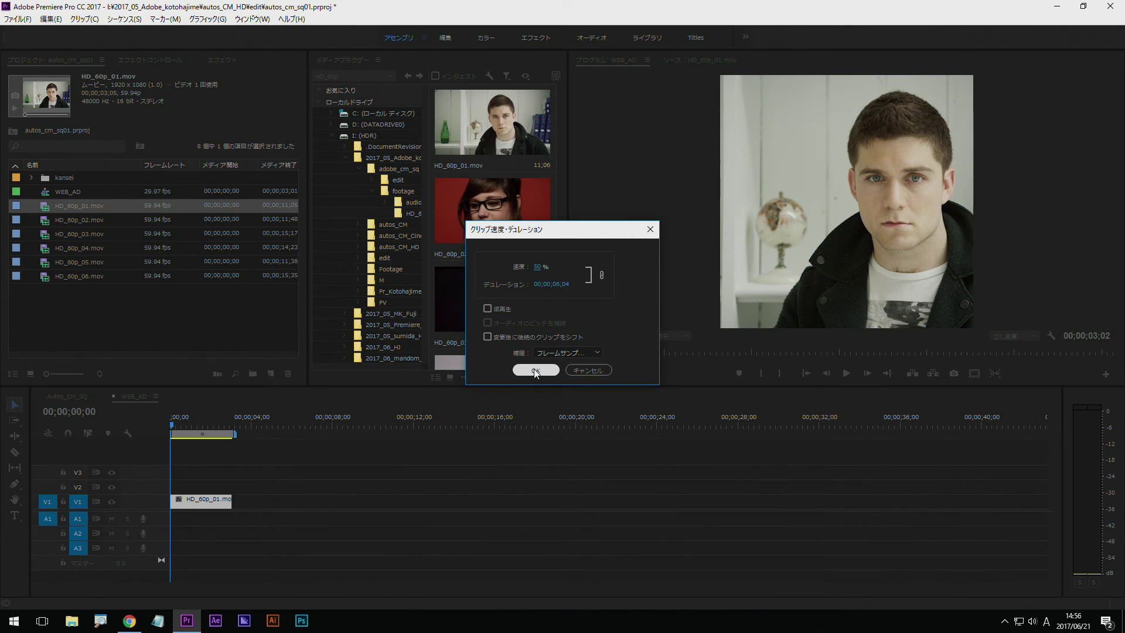
left_click(536, 370)
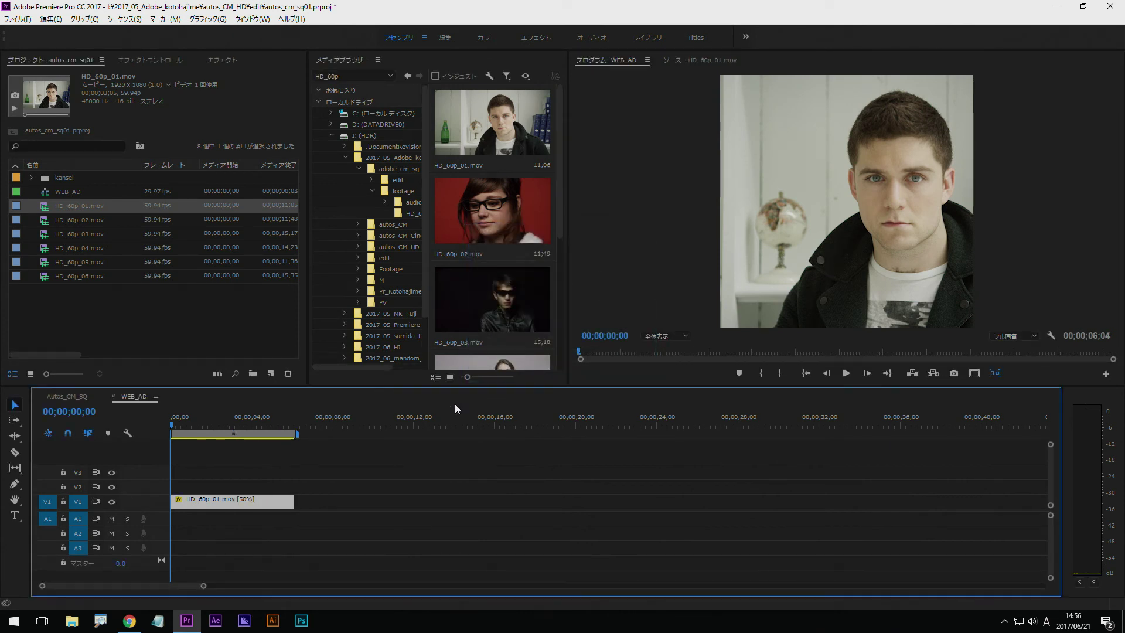
left_click(846, 374)
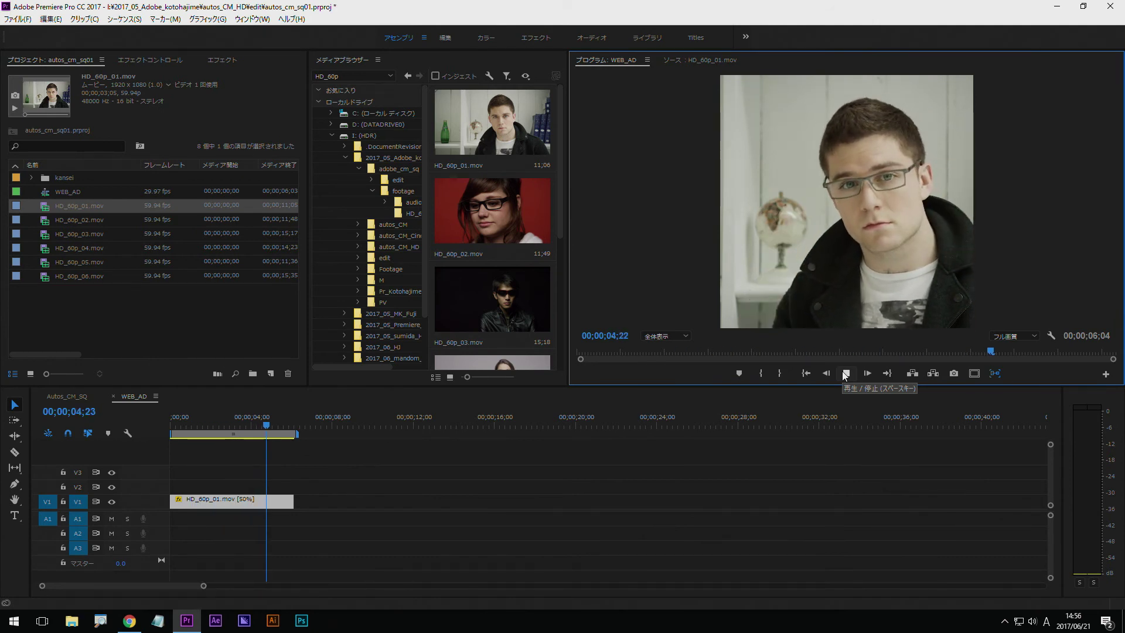
left_click(288, 426)
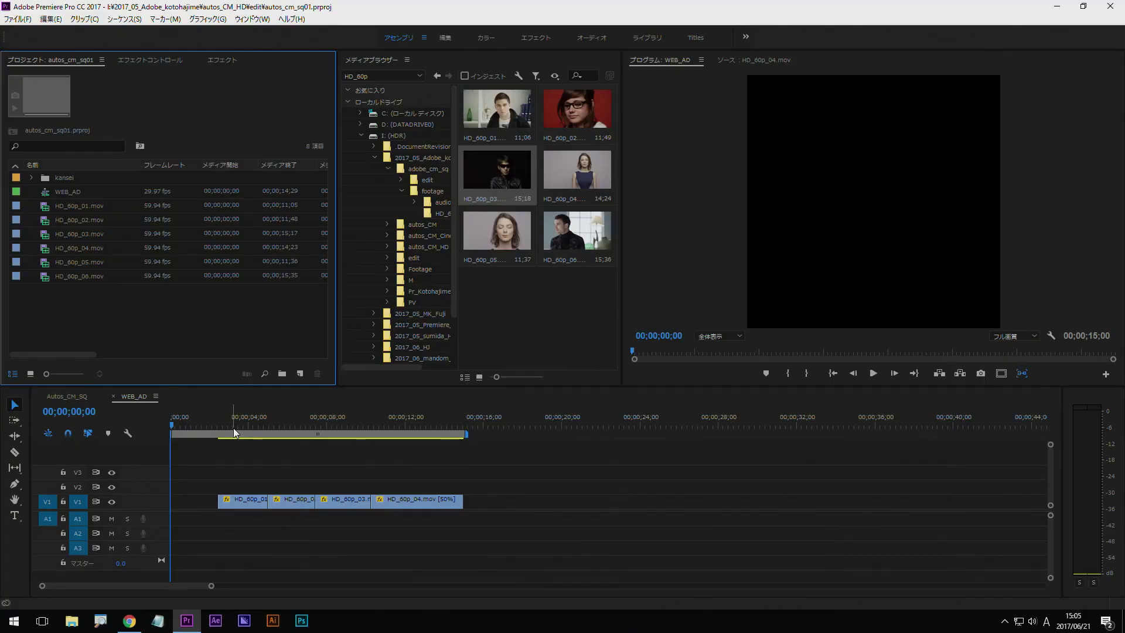
Scrub the playhead through the four 50%-speed clips in WEB_AD
left_click(219, 430)
mouse_move(219, 430)
left_mouse_down()
mouse_move(424, 433)
mouse_move(238, 442)
left_mouse_up()
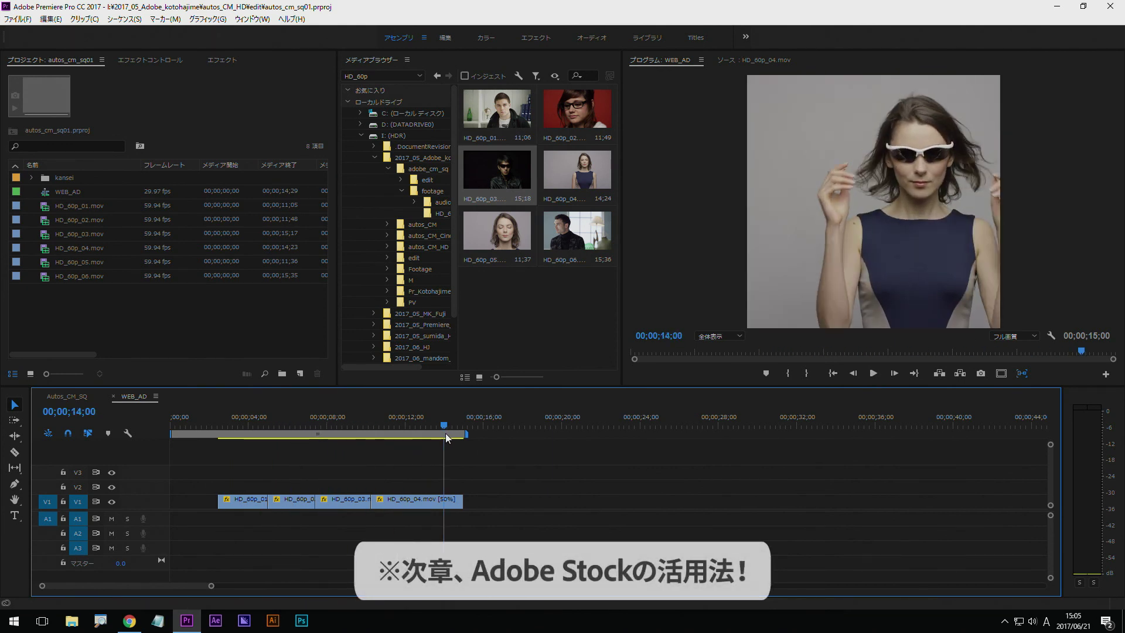